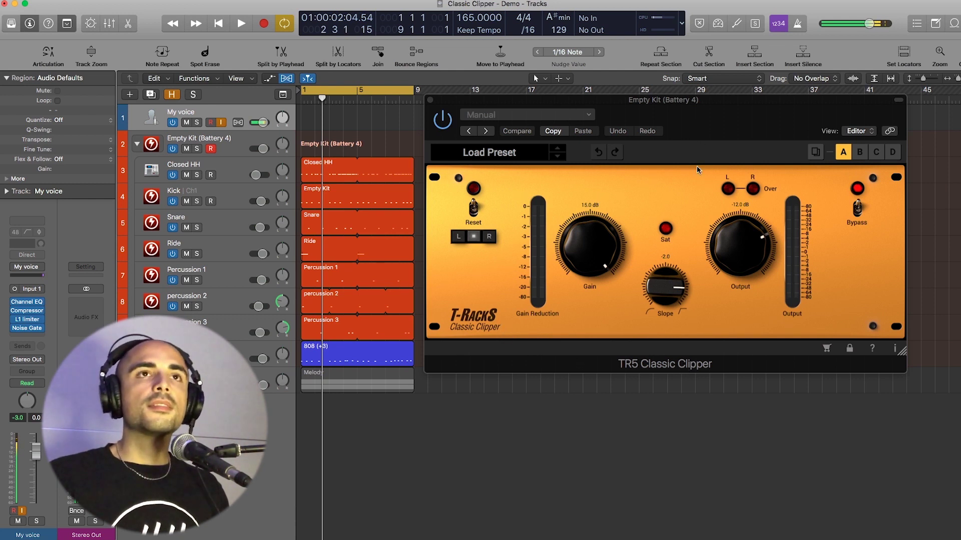
- Reset the clipper to defaults and try its channel, gain, slope and bypass controls
left_click_drag(706, 121, 699, 125)
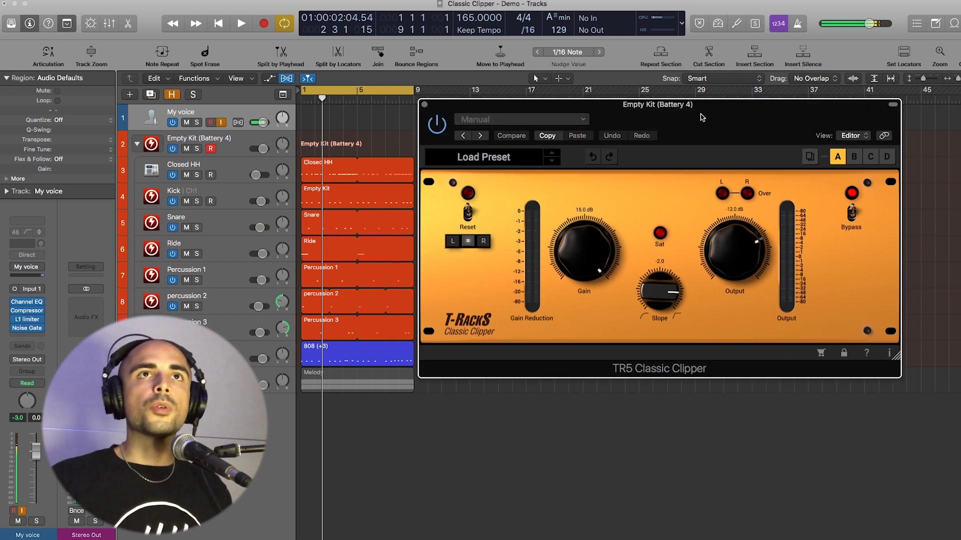
mouse_move(702, 118)
left_mouse_down()
mouse_move(703, 99)
mouse_move(708, 112)
left_mouse_up()
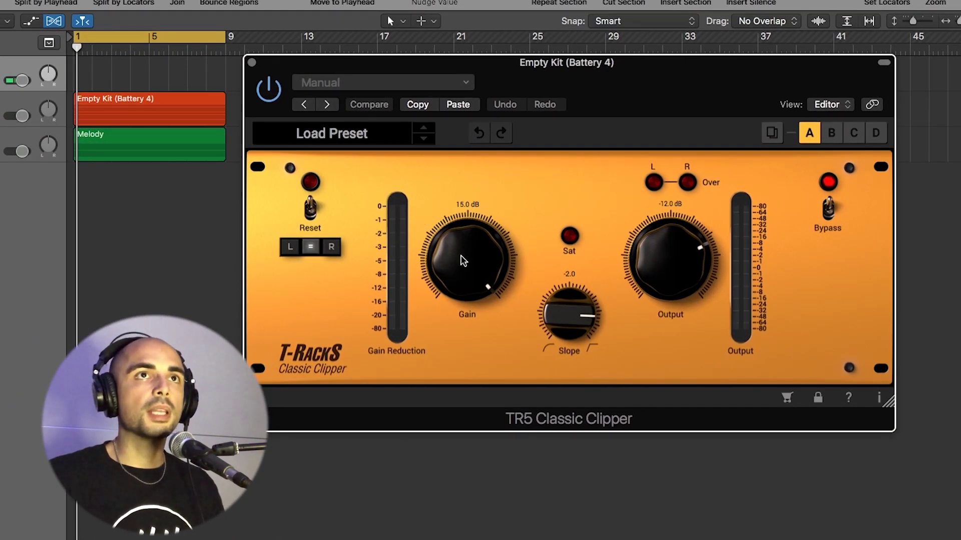
left_click(310, 208)
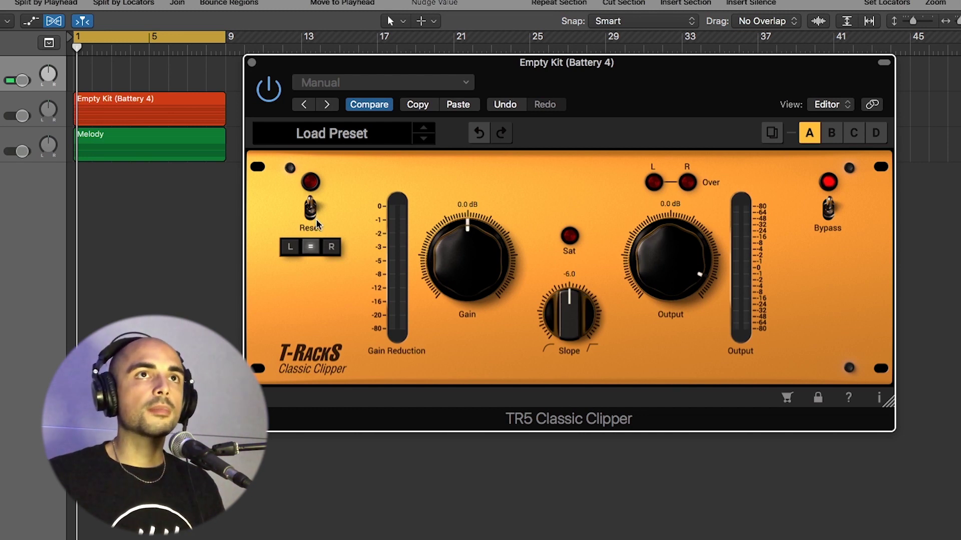
left_click(290, 247)
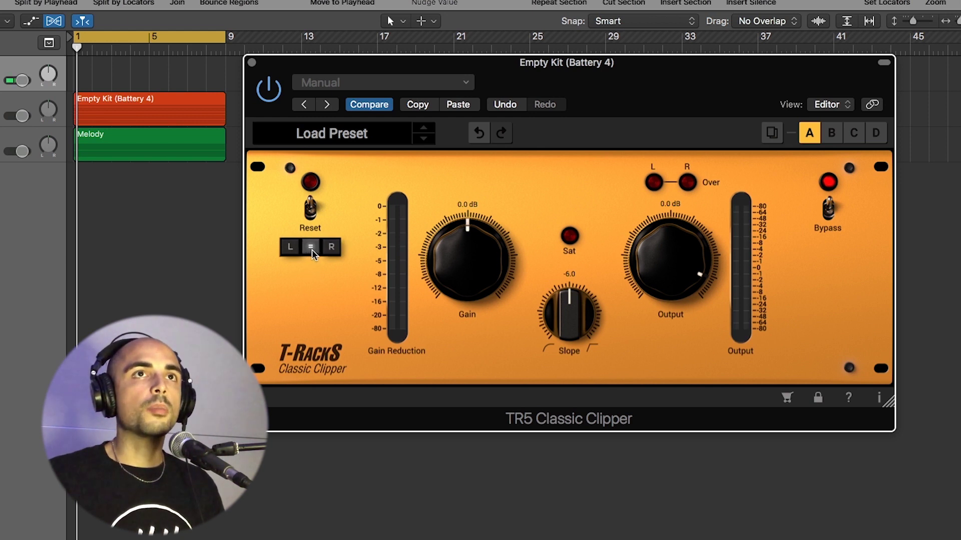
mouse_move(486, 290)
left_mouse_down()
mouse_move(480, 258)
mouse_move(486, 290)
left_mouse_up()
left_click(486, 290, "alt")
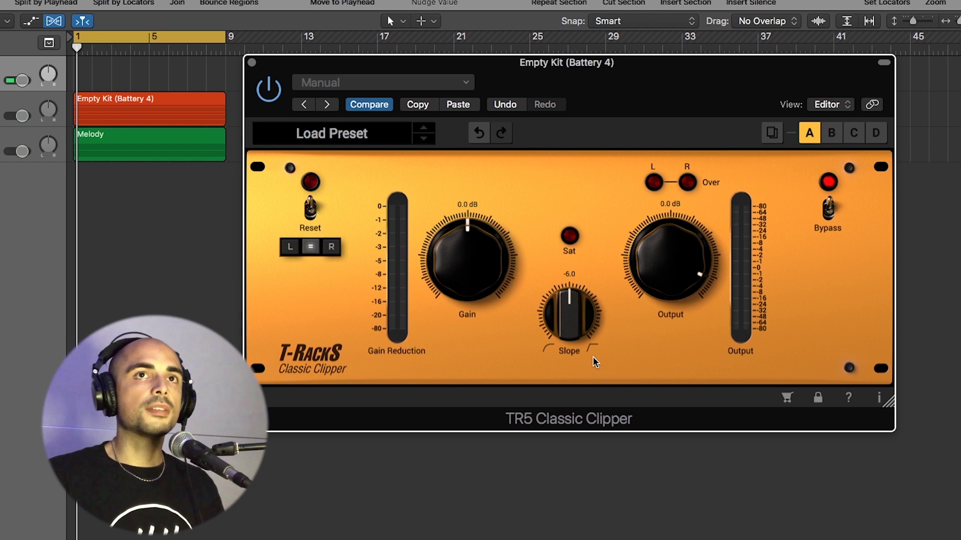
left_click_drag(590, 353, 574, 229)
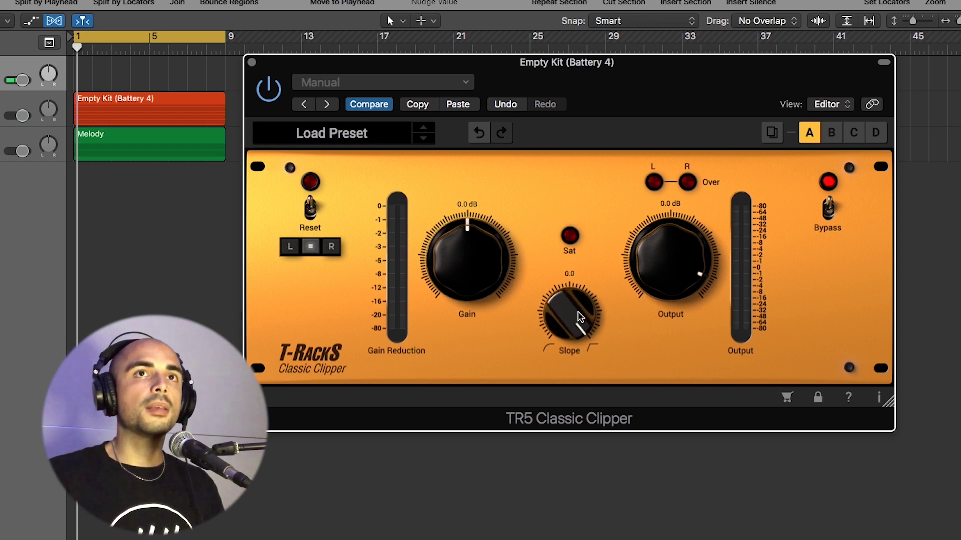
left_click_drag(579, 318, 572, 498)
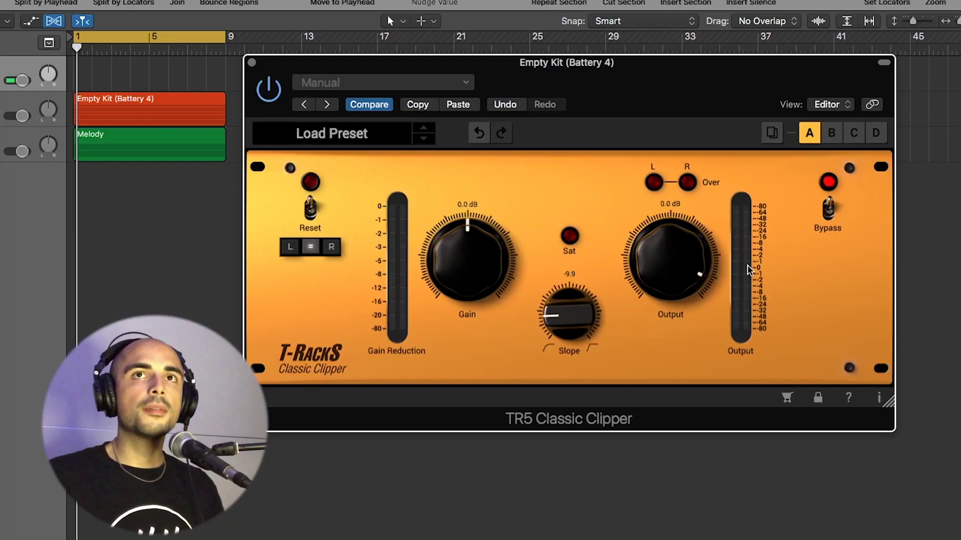
left_click(828, 213)
left_click(830, 215)
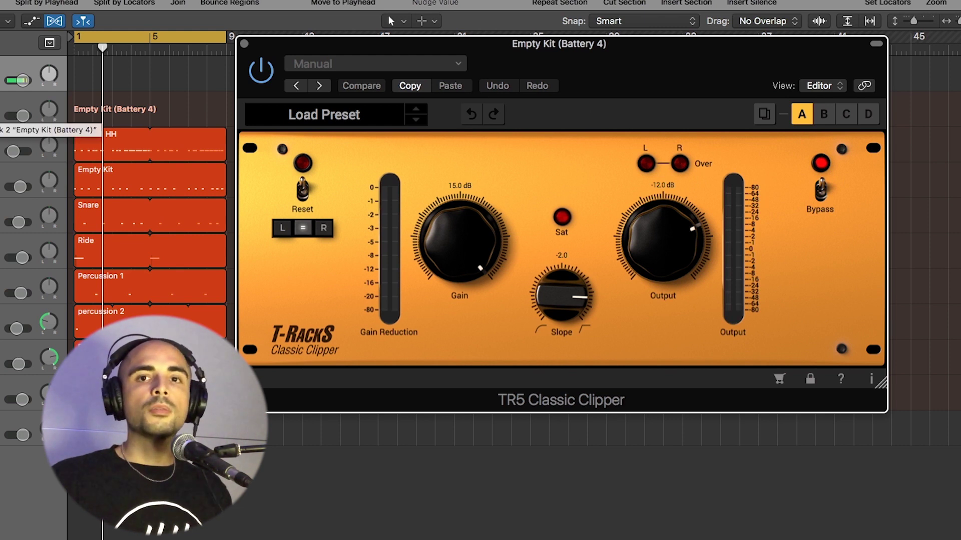
- Play the drums from bar 1, comparing the clipped sound against the bypassed dry signal
key("space")
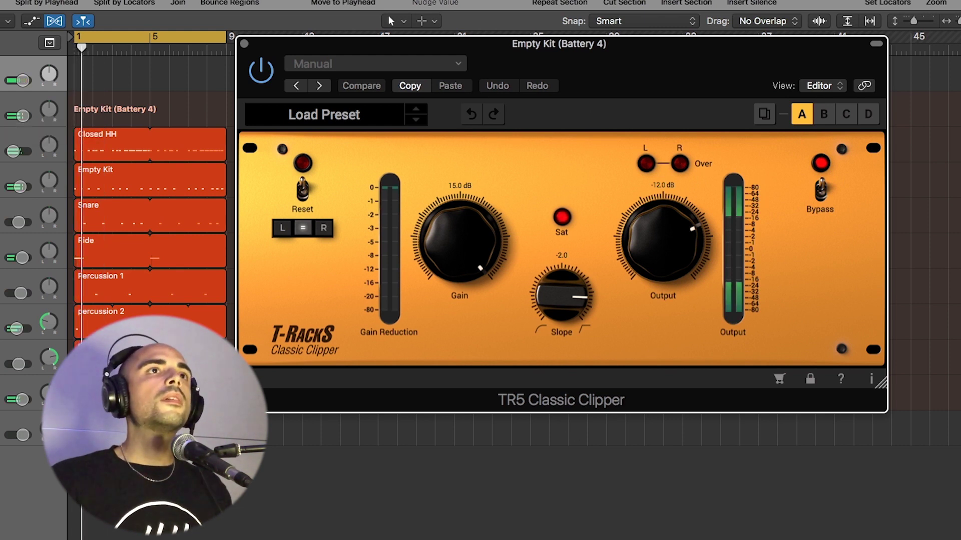
left_click_drag(534, 45, 584, 63)
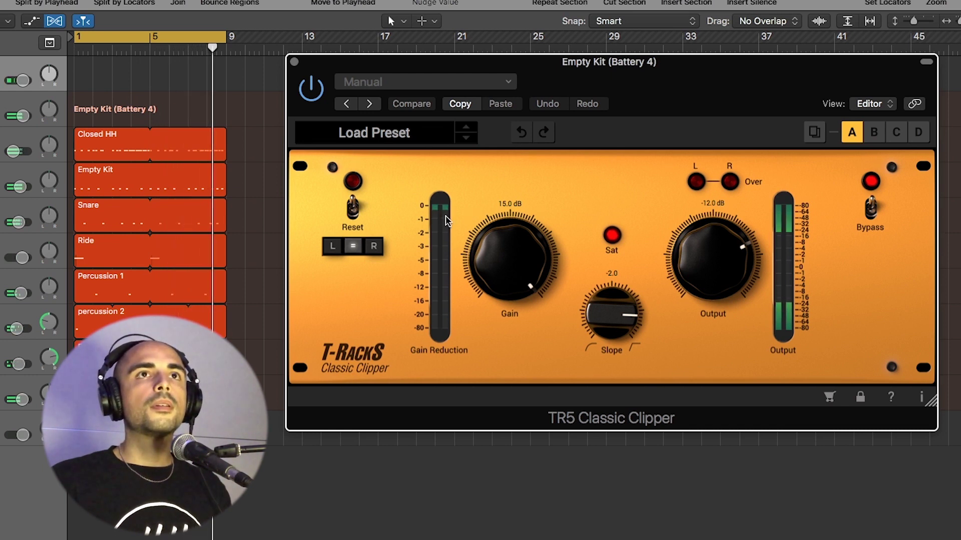
key("space")
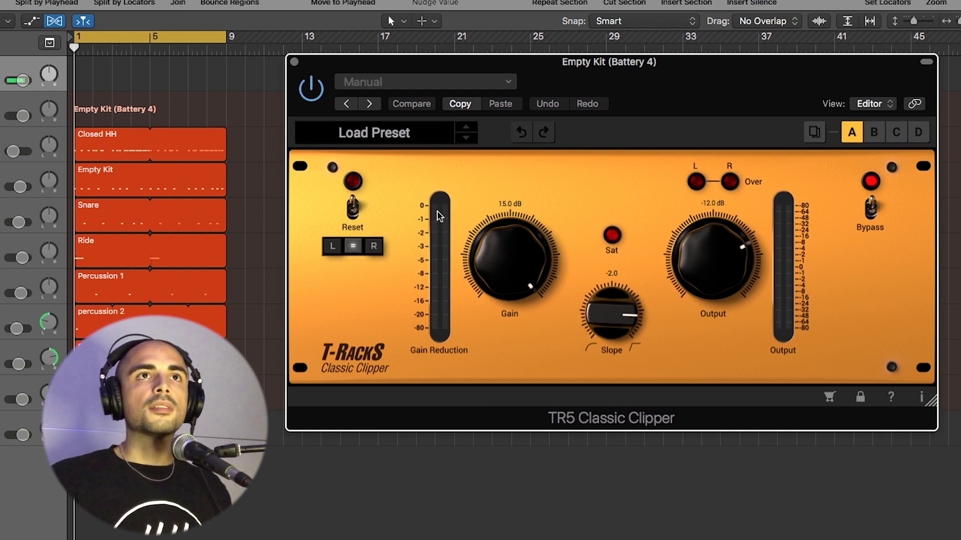
key("space")
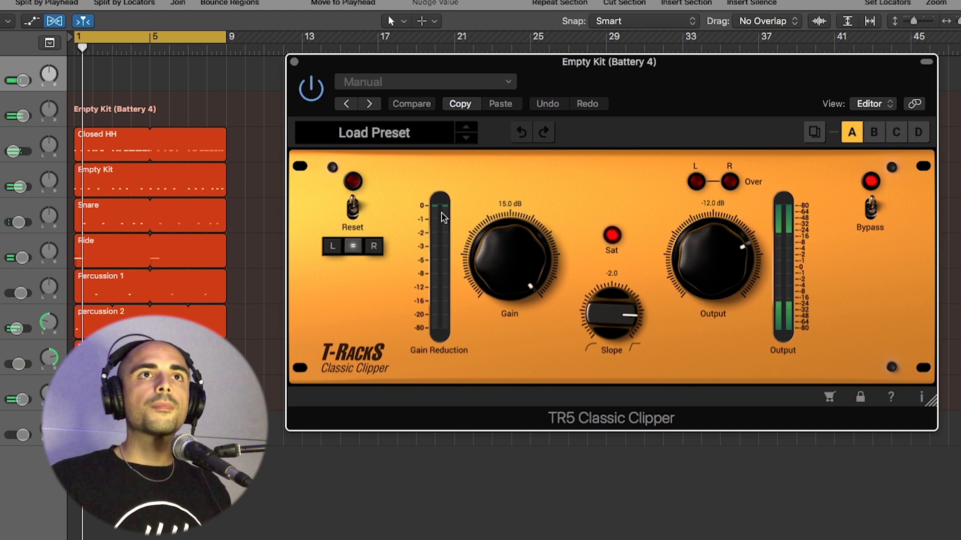
left_click_drag(311, 91, 285, 89)
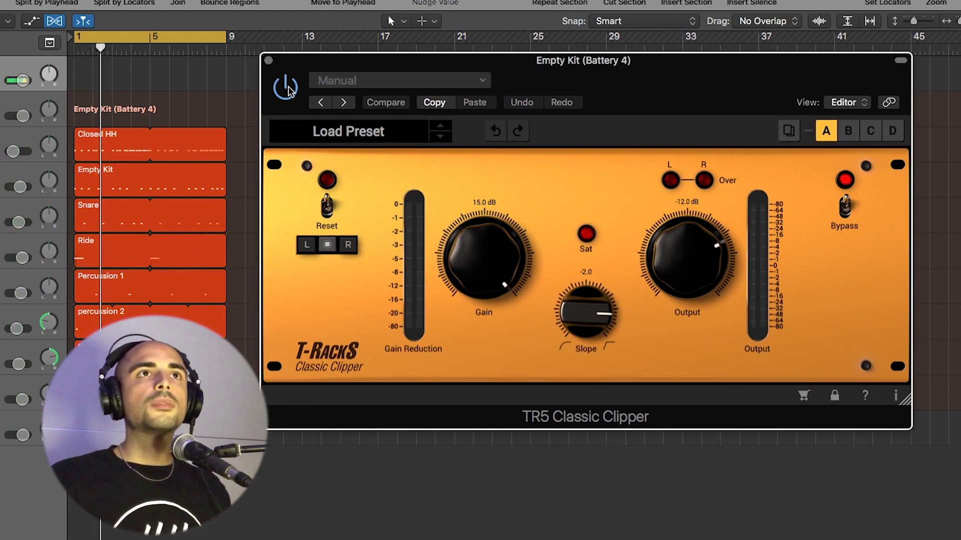
key("space")
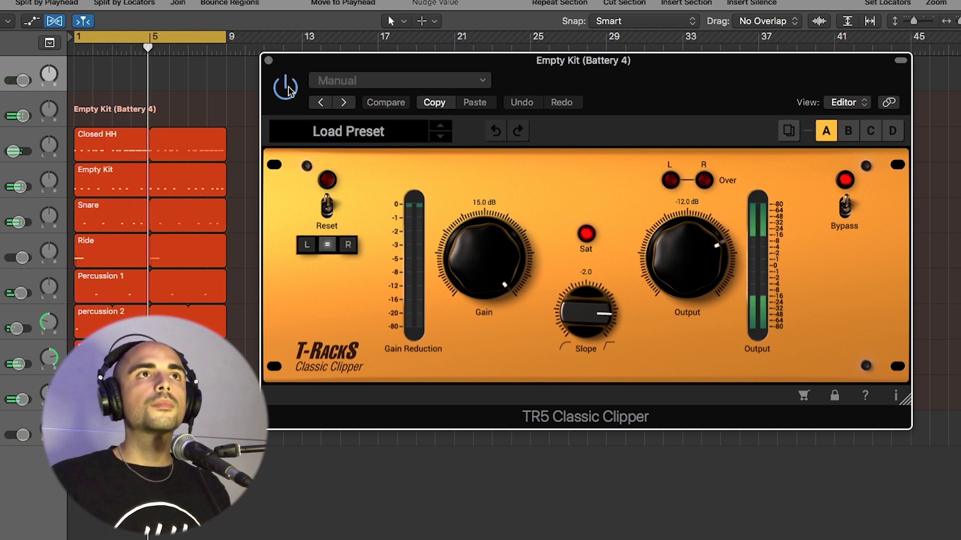
left_click(287, 88)
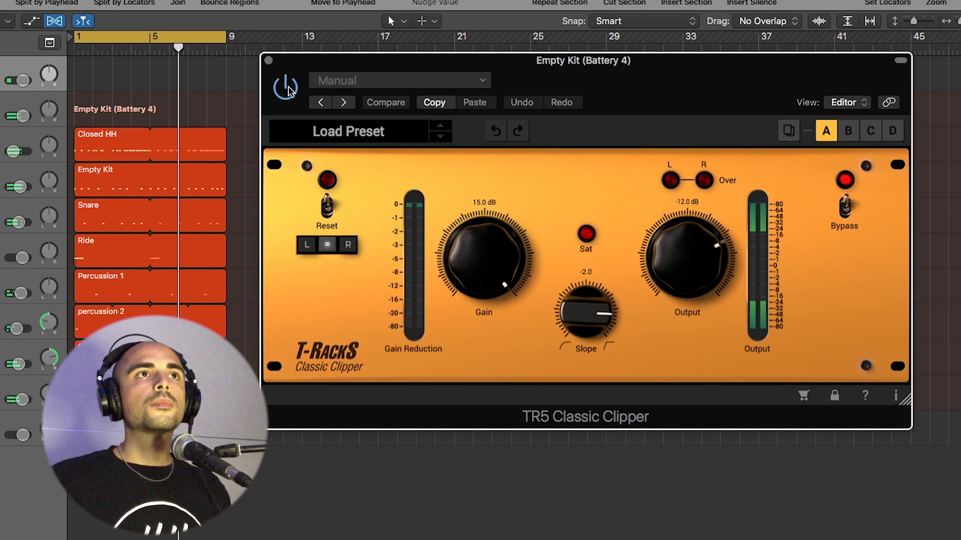
key("Return")
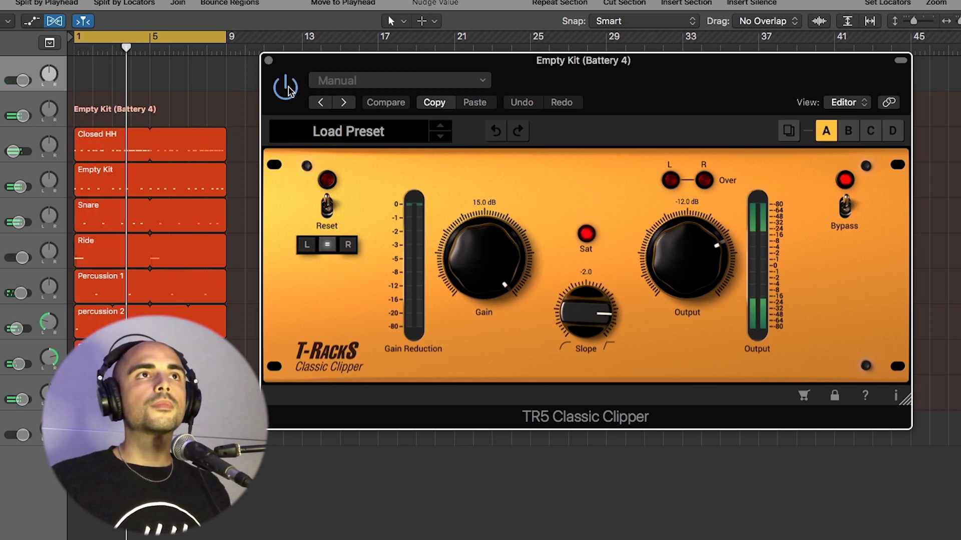
left_click(285, 88)
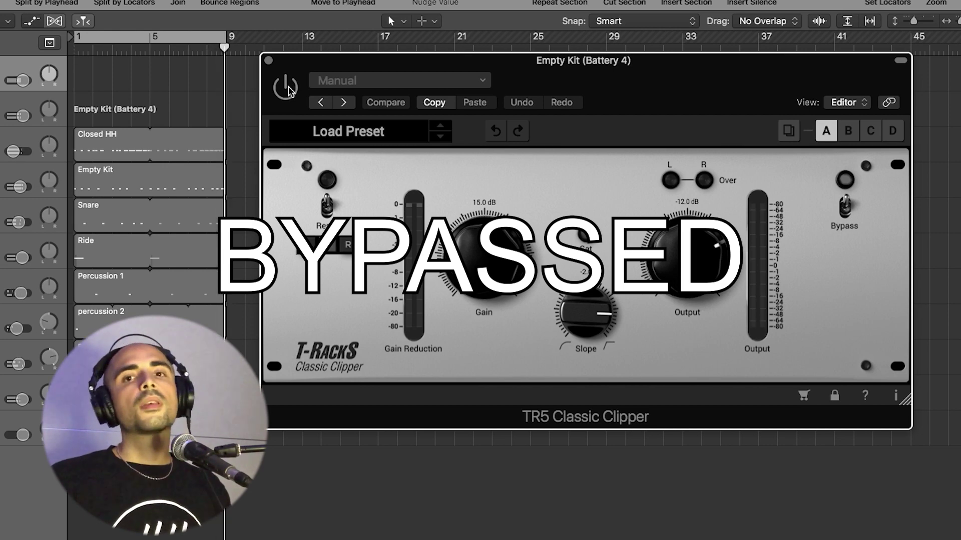
left_click(286, 88)
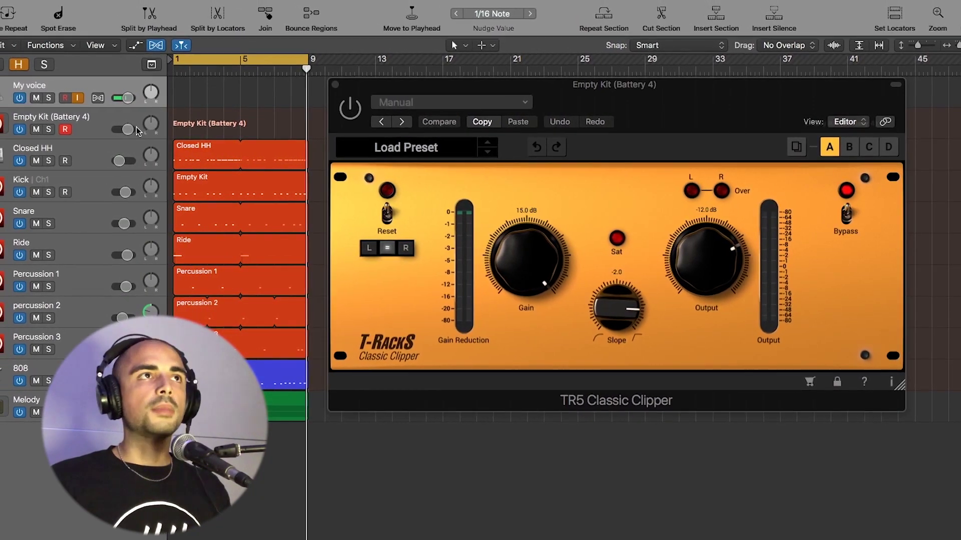
left_click(425, 89)
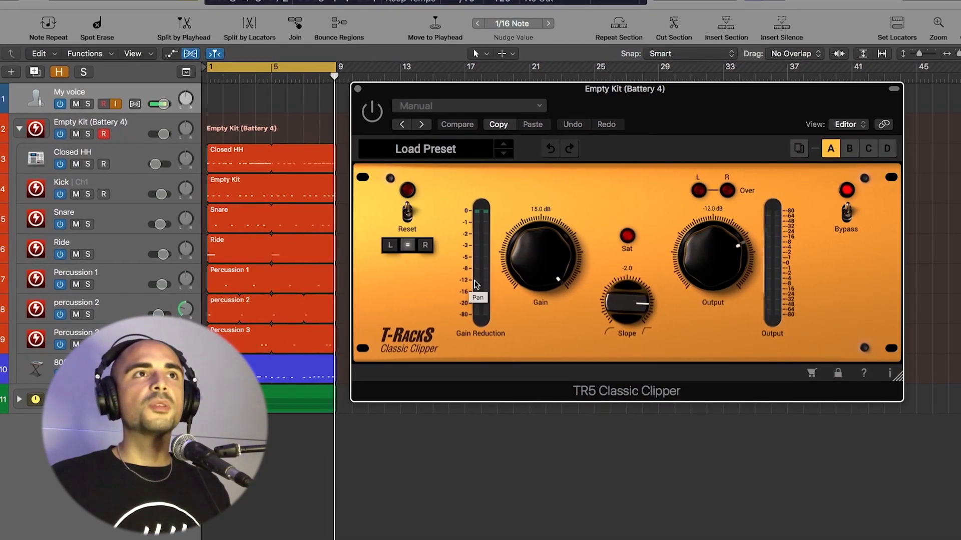
key("space")
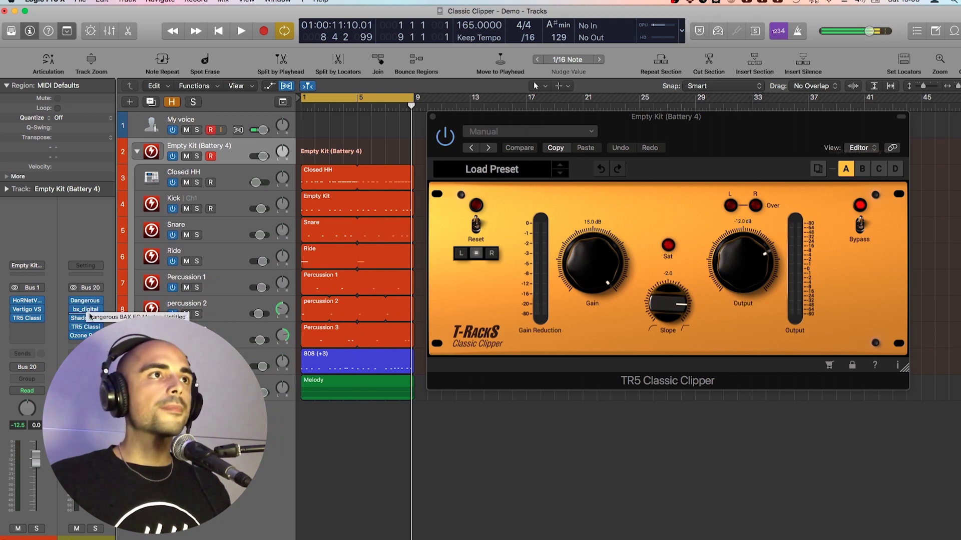
- Step through Bus 20's BAX EQ, bx_digital V3 and Shadow Hills inserts, then open TR5 Classic Clipper
left_click(86, 303)
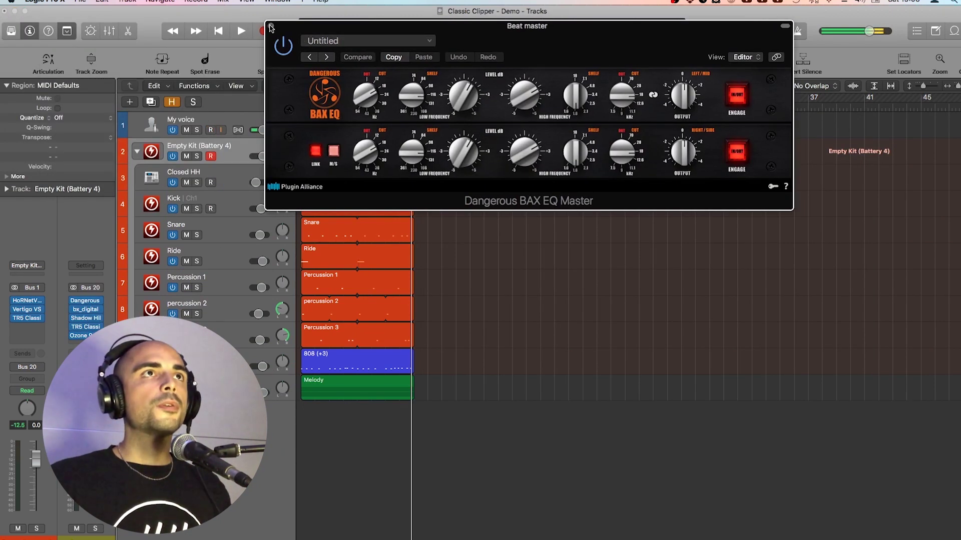
left_click(271, 28)
left_click(86, 309)
left_click(423, 27)
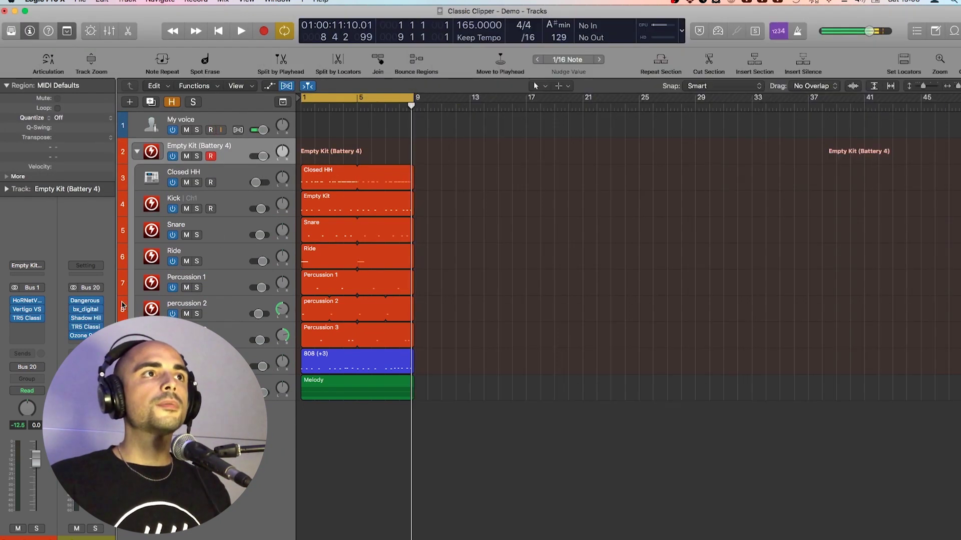
left_click(86, 318)
left_click_drag(398, 52, 510, 41)
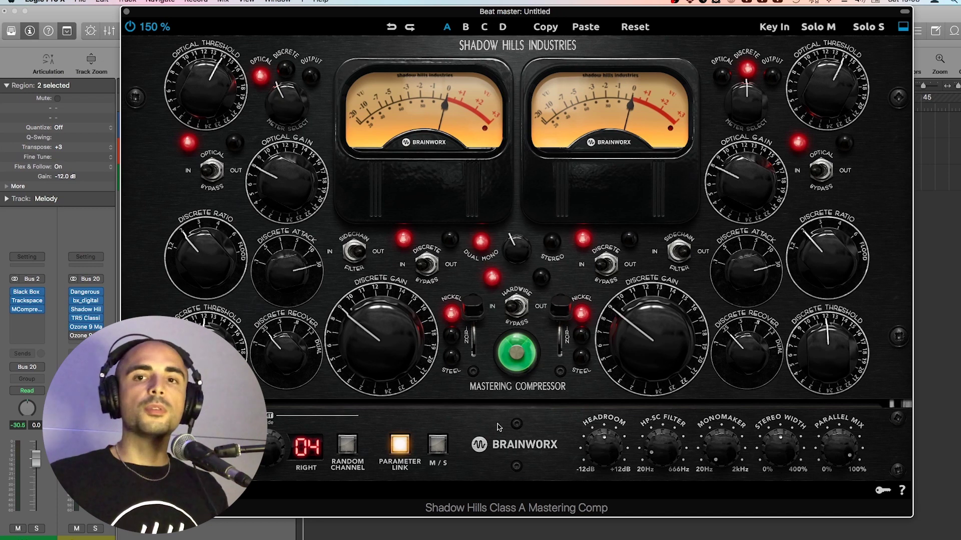
left_click(126, 11)
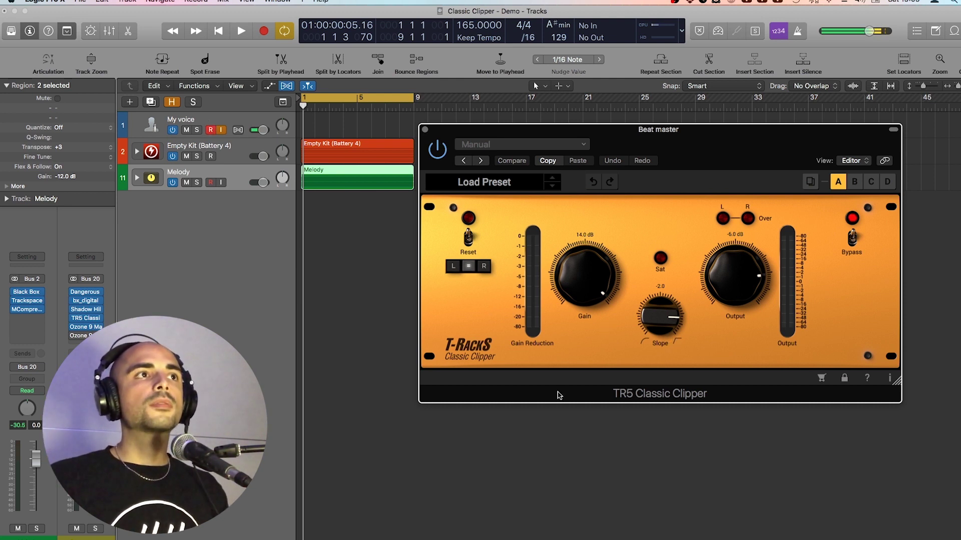
key("space")
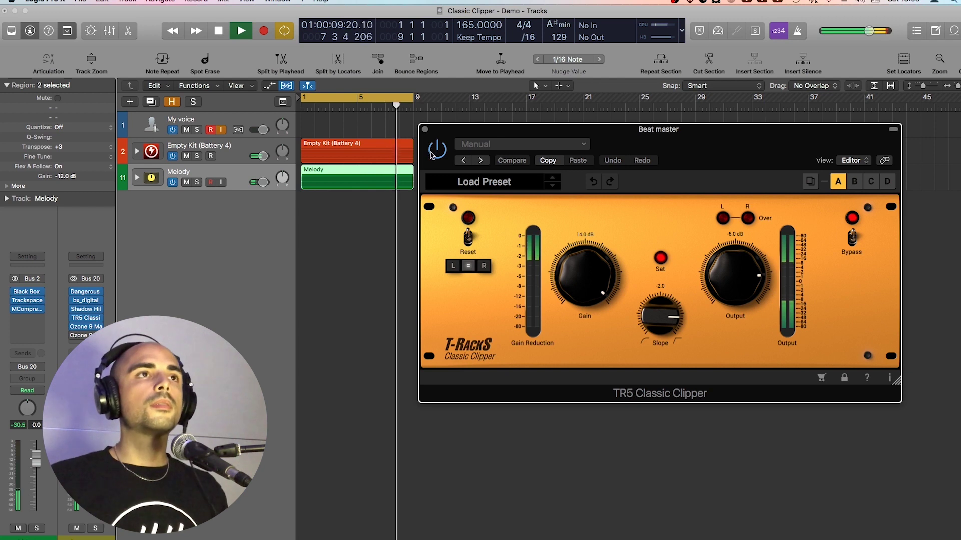
left_click(436, 151)
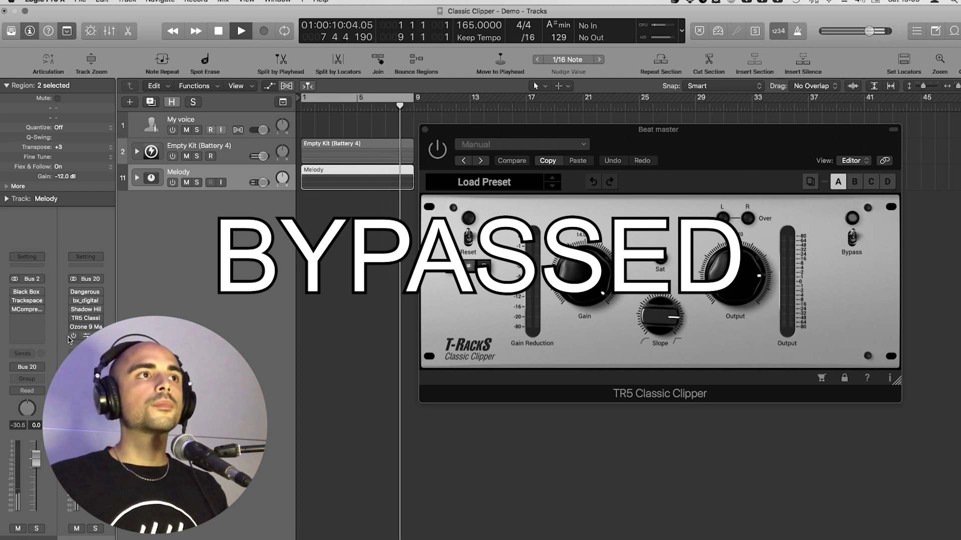
key("Return")
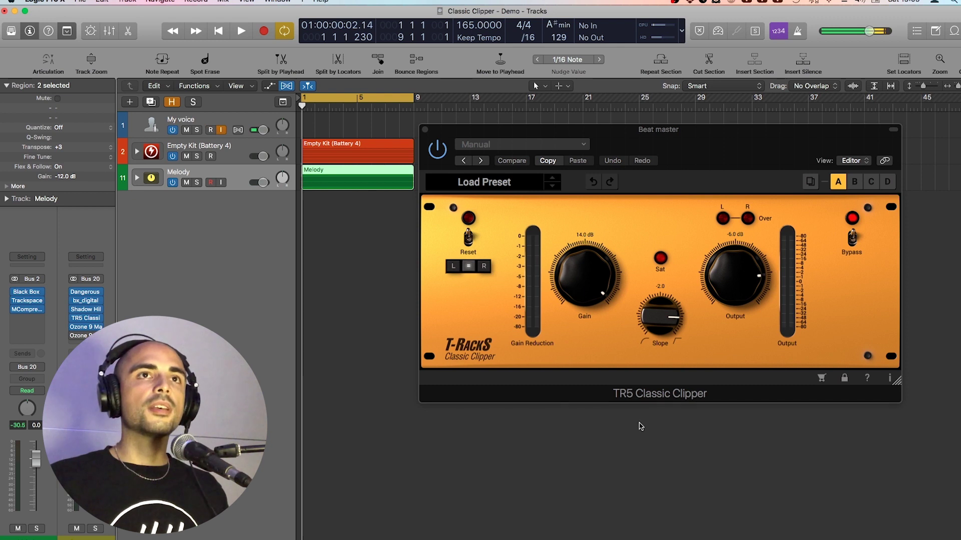
key("space")
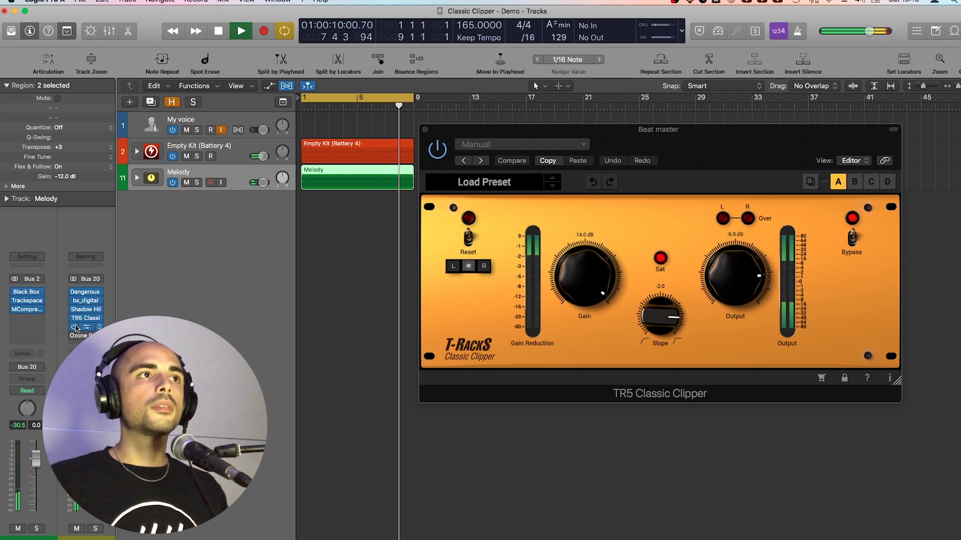
key("space")
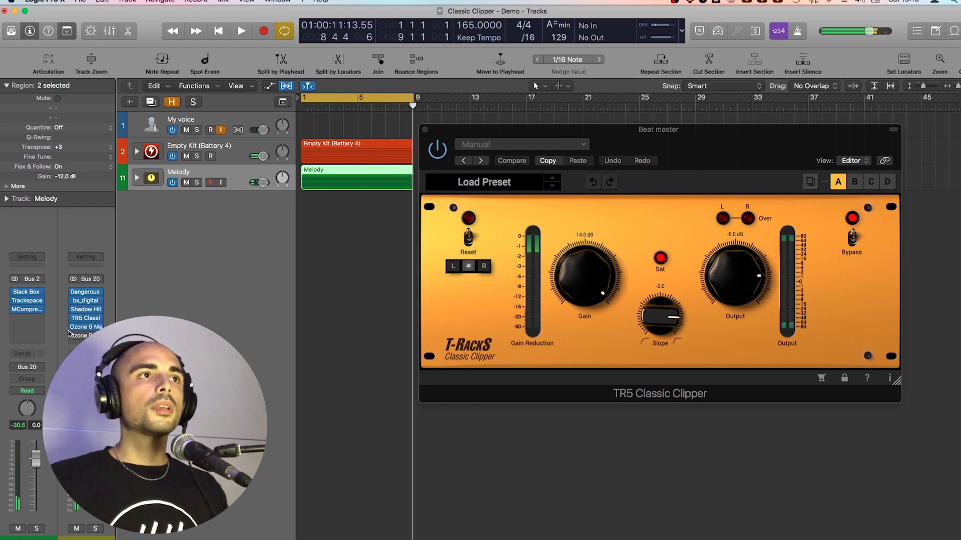
key("space")
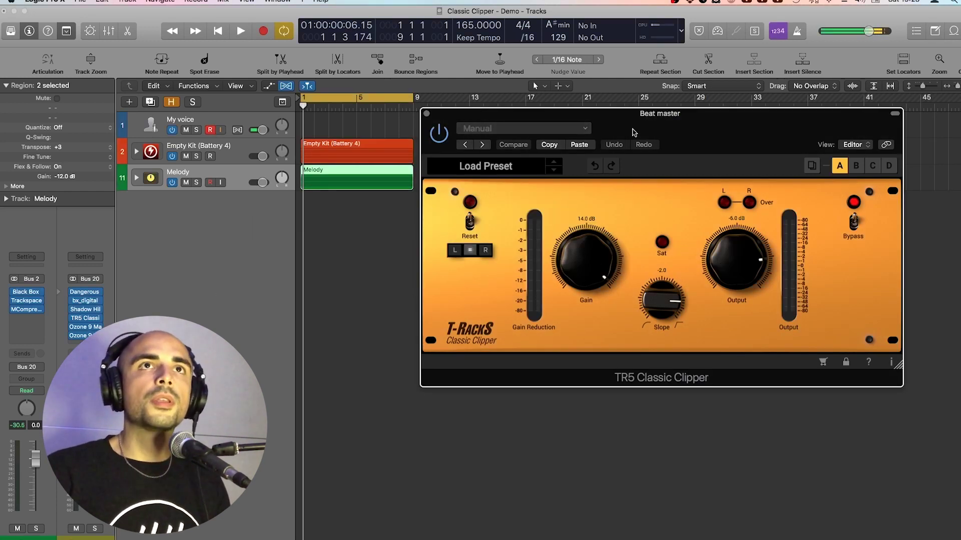
left_click_drag(639, 130, 638, 130)
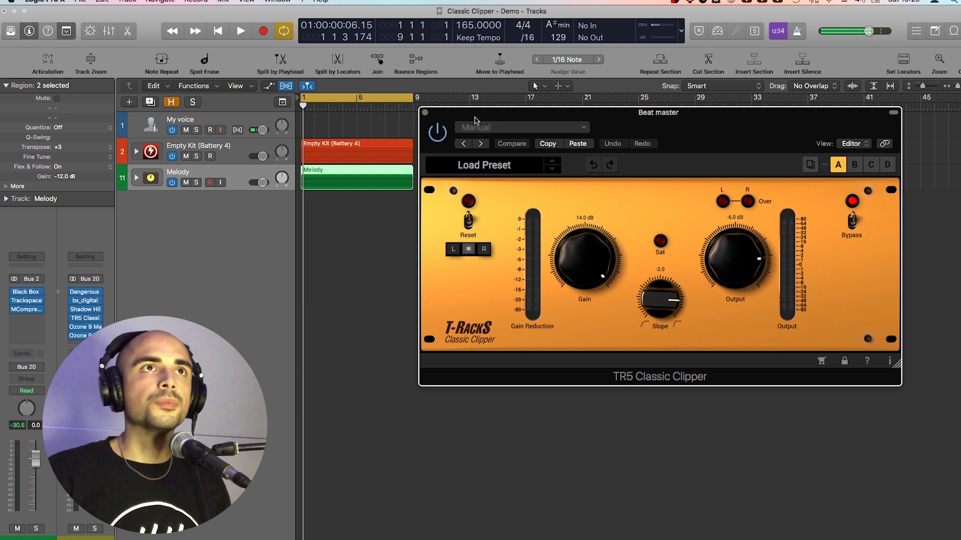
left_click_drag(525, 113, 481, 117)
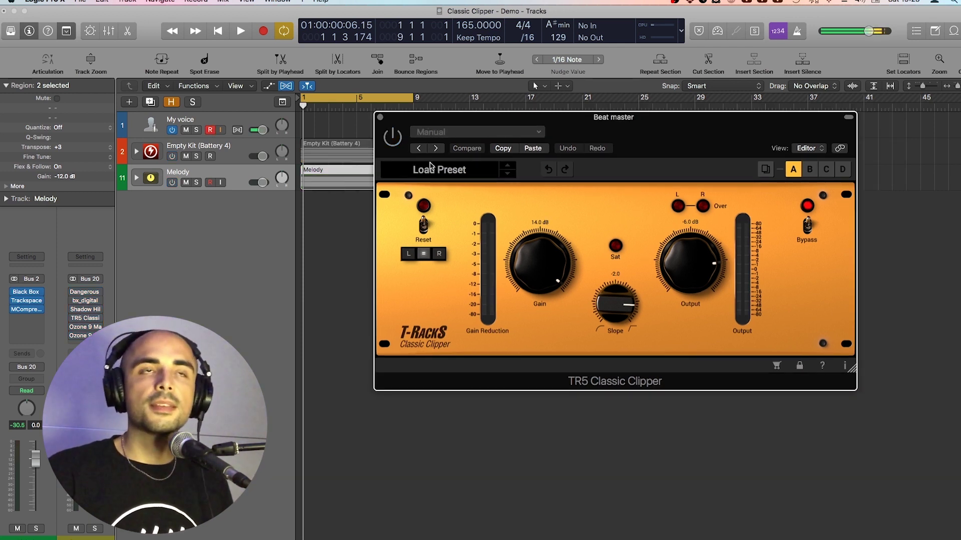
- Check the custom presets folder in the Classic Clipper preset list, then switch to Finder on Documents
left_click(445, 173)
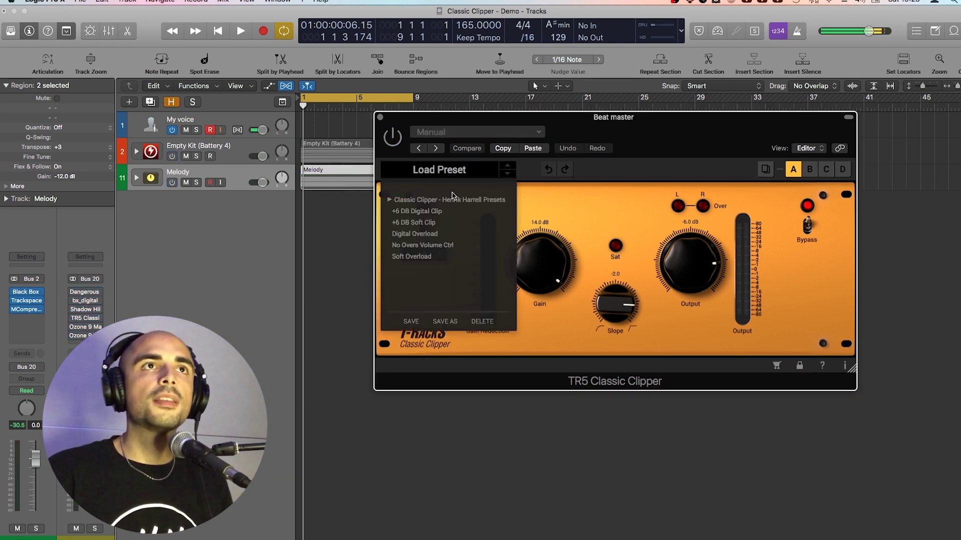
left_click(389, 200)
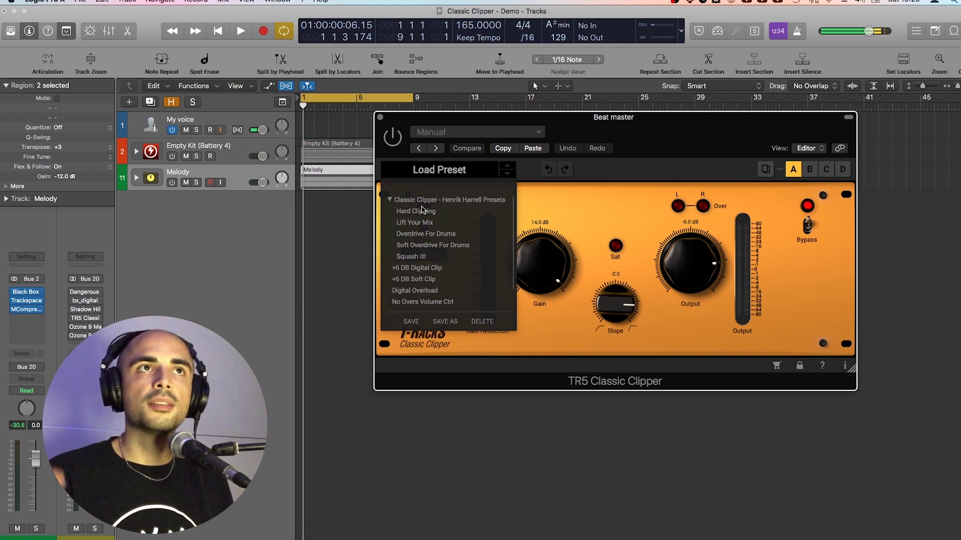
left_click(413, 200)
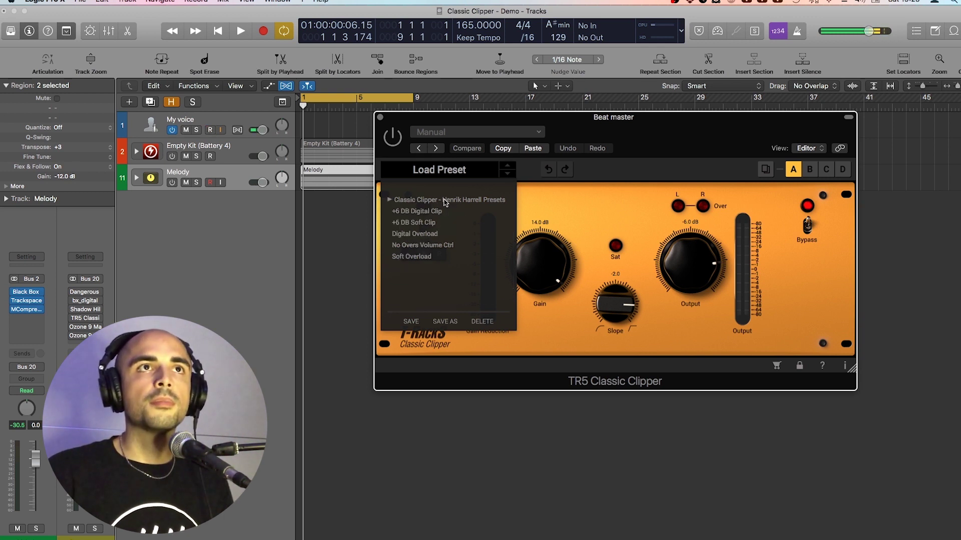
key("super+Tab")
left_click(326, 185)
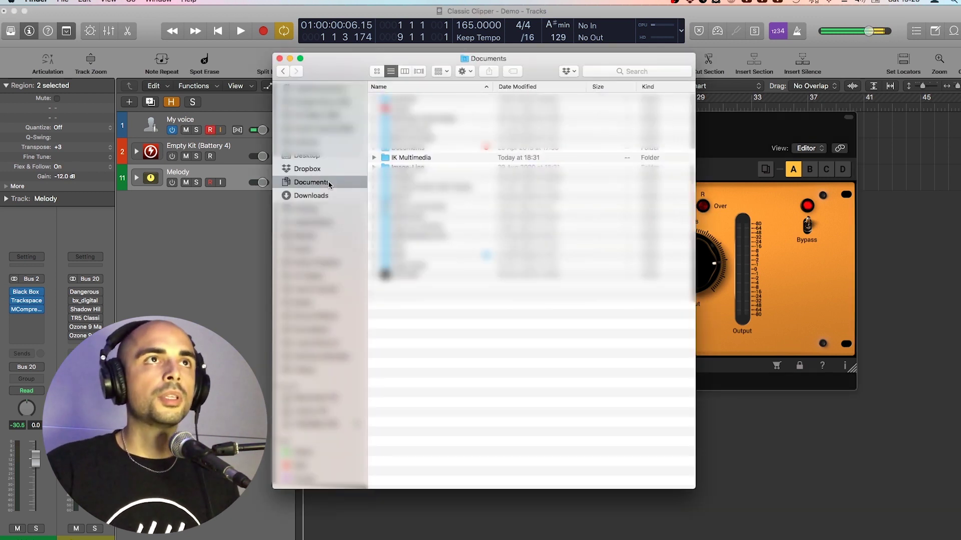
- Go to IK Multimedia > T-RackS 5 > Presets > Module > Classic Clipper and expand the custom presets folder
double_click(406, 158)
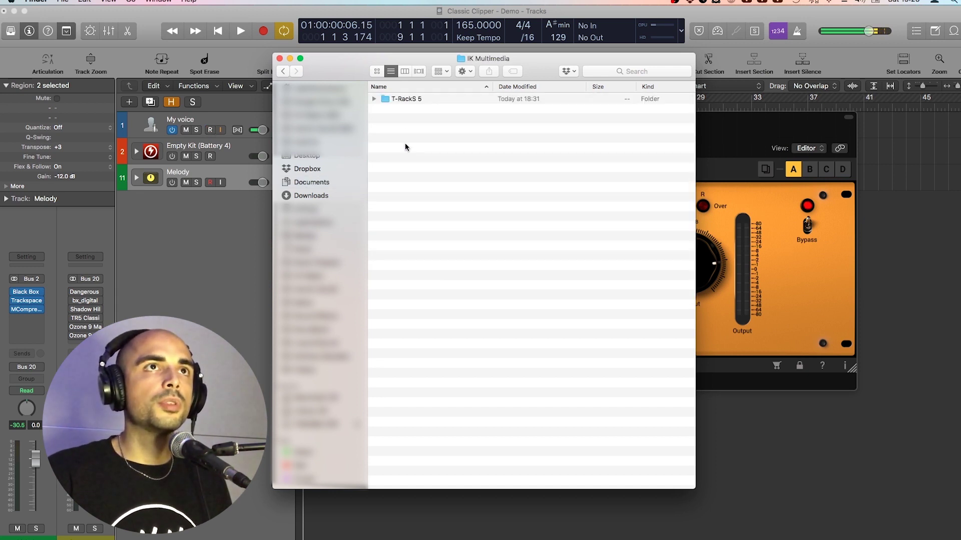
double_click(404, 99)
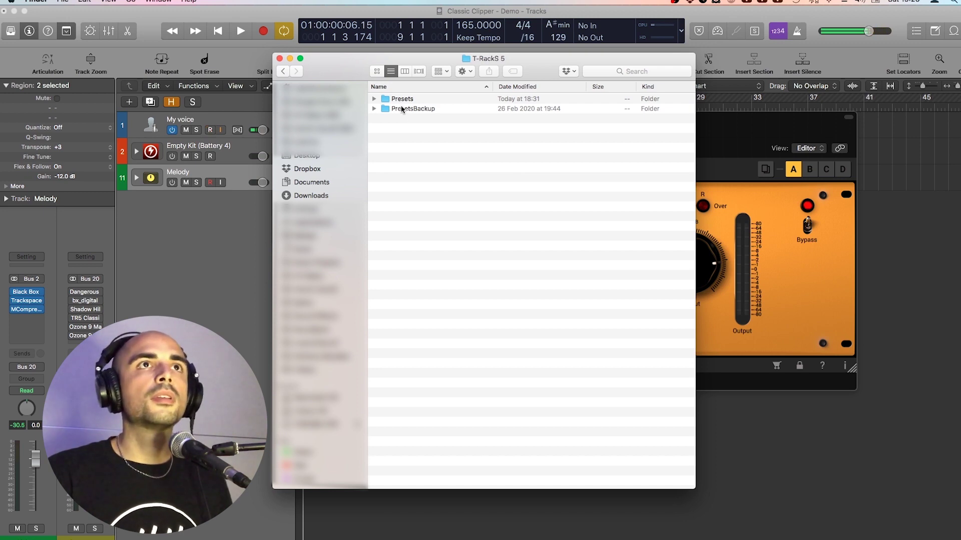
double_click(403, 99)
left_click(405, 109)
double_click(405, 108)
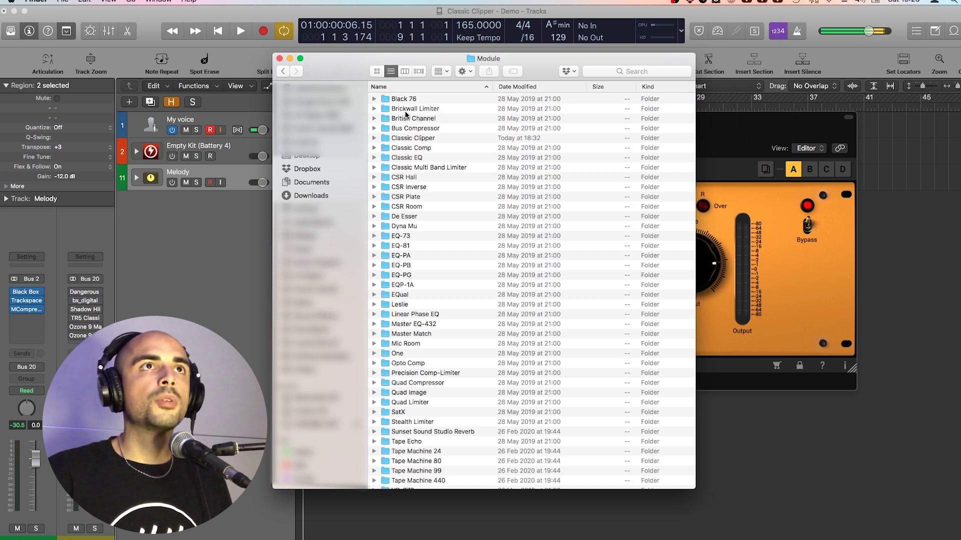
double_click(415, 139)
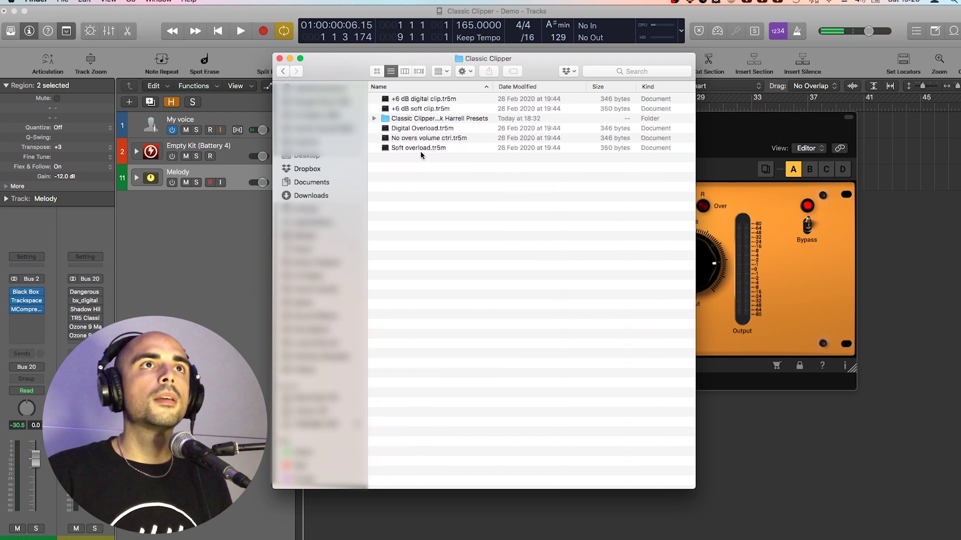
left_click(374, 119)
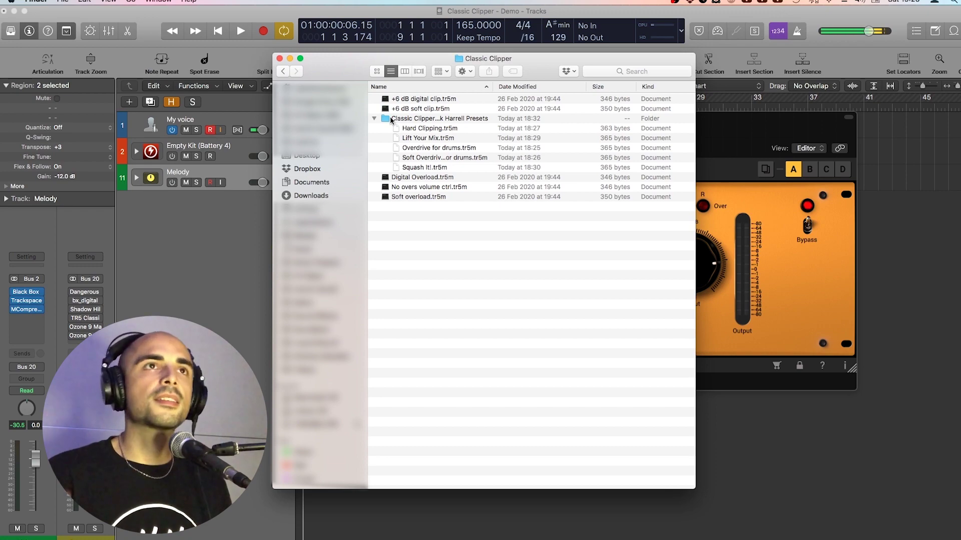
key("super+w")
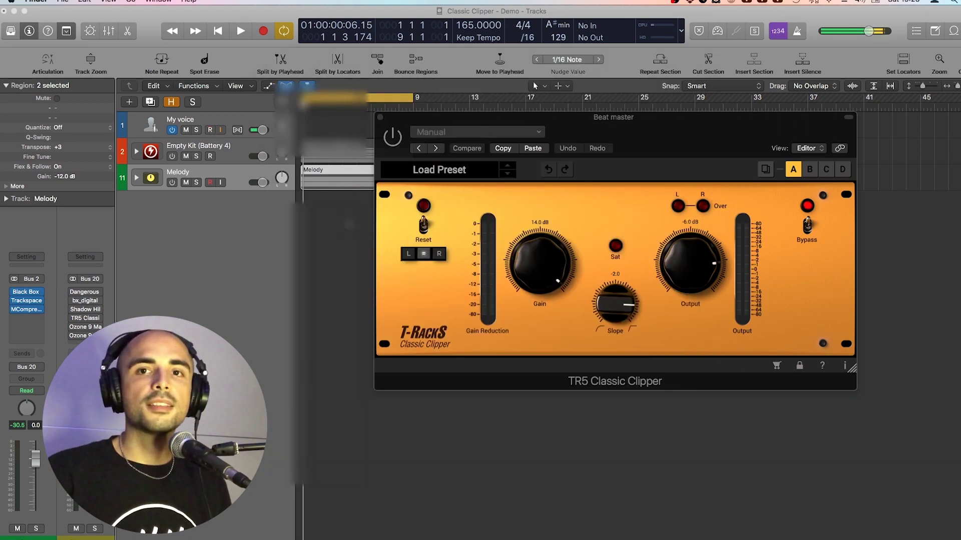